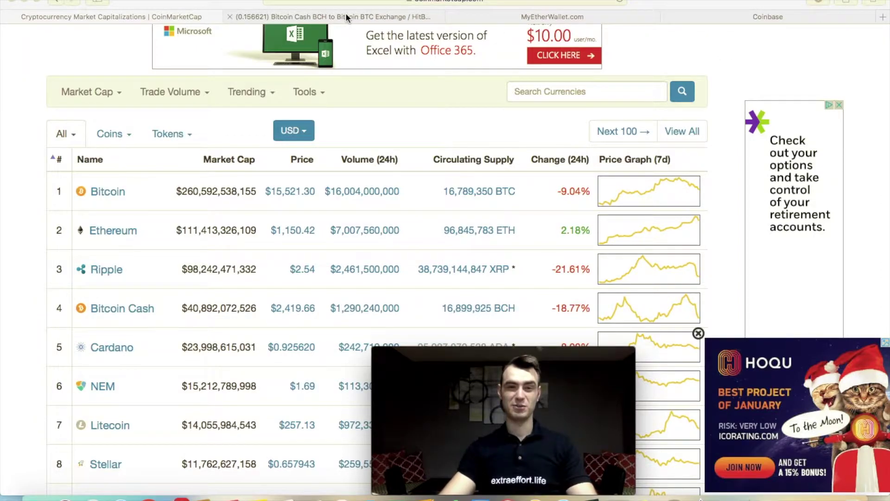
# Step: Switch from the CoinMarketCap rankings to the HitBTC exchange tab
pyautogui.click(389, 15)
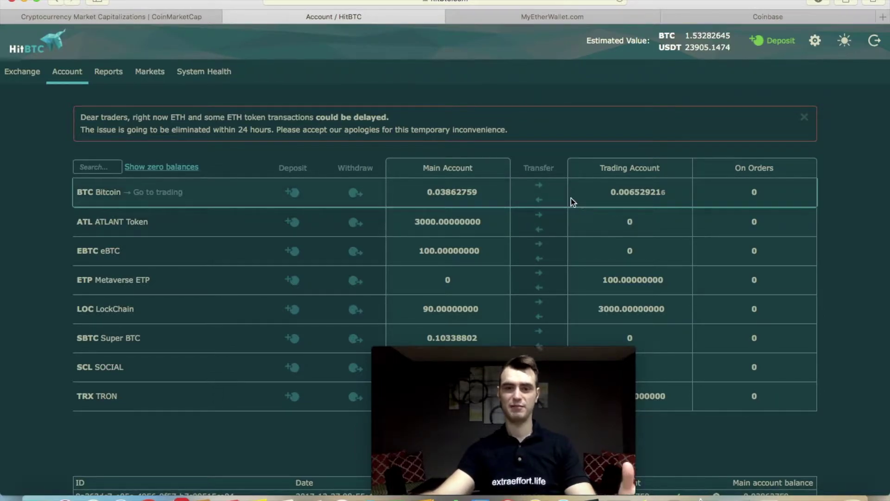
# Step: Check the BTC deposit notice showing deposits suspended for maintenance, then dismiss it
pyautogui.click(298, 200)
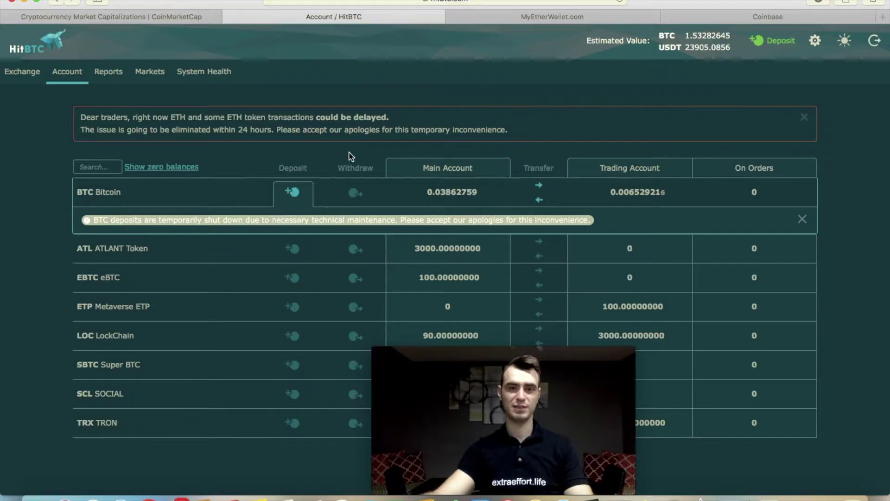
pyautogui.click(348, 139)
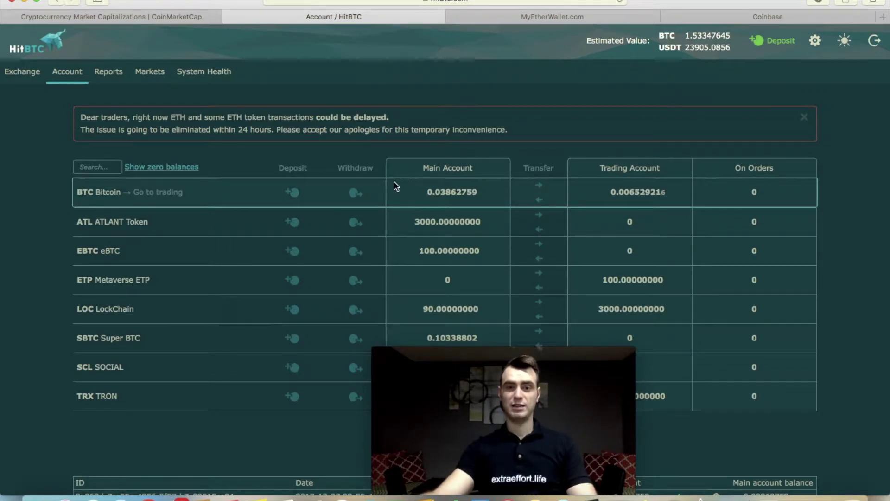
# Step: Open the BTC withdrawal form, enter 0.001 BTC as the amount, then switch to Coinbase
pyautogui.click(355, 193)
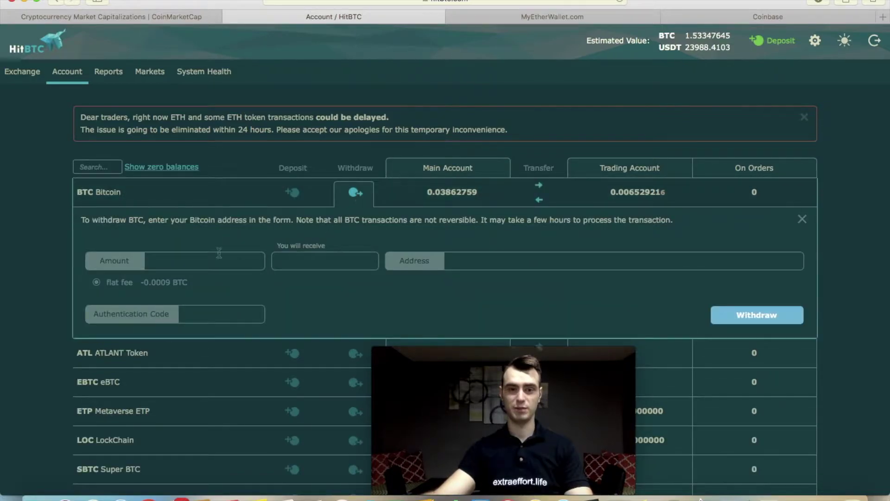
pyautogui.click(181, 257)
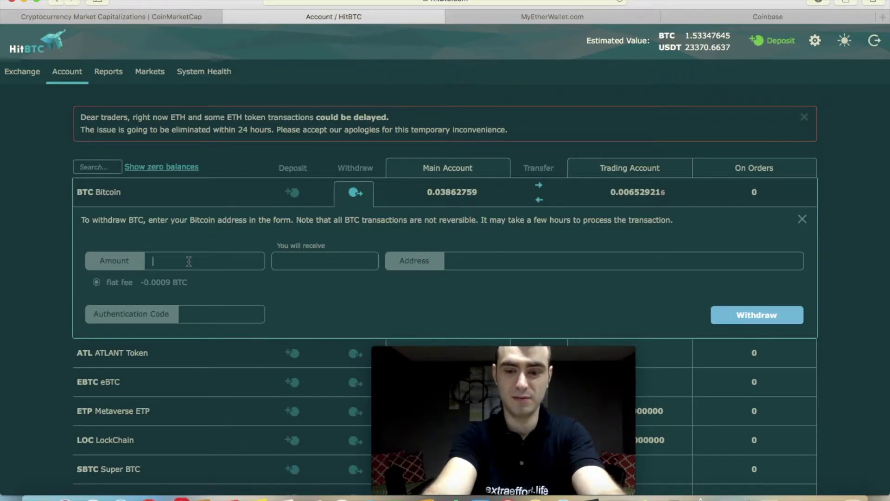
pyautogui.write('0.')
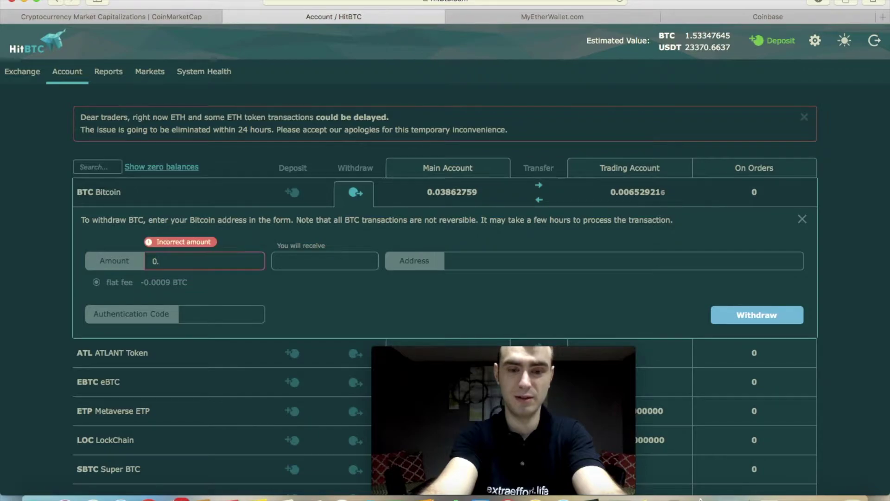
pyautogui.write('00')
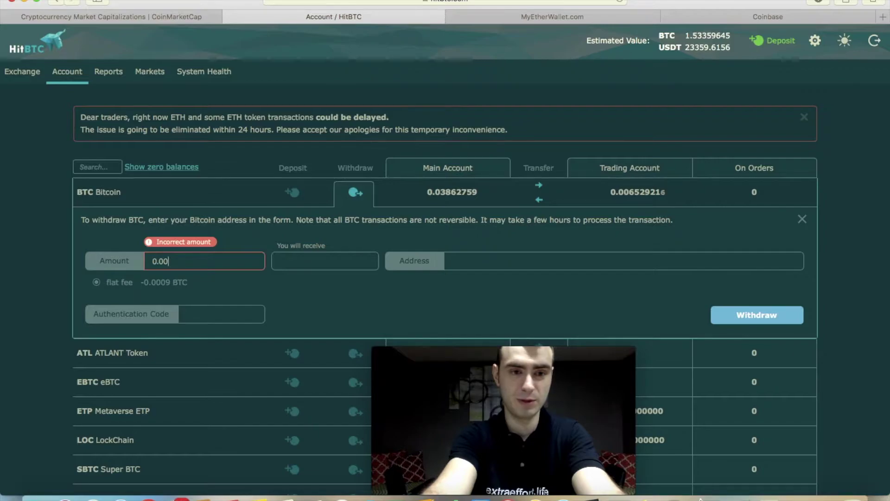
pyautogui.write('1')
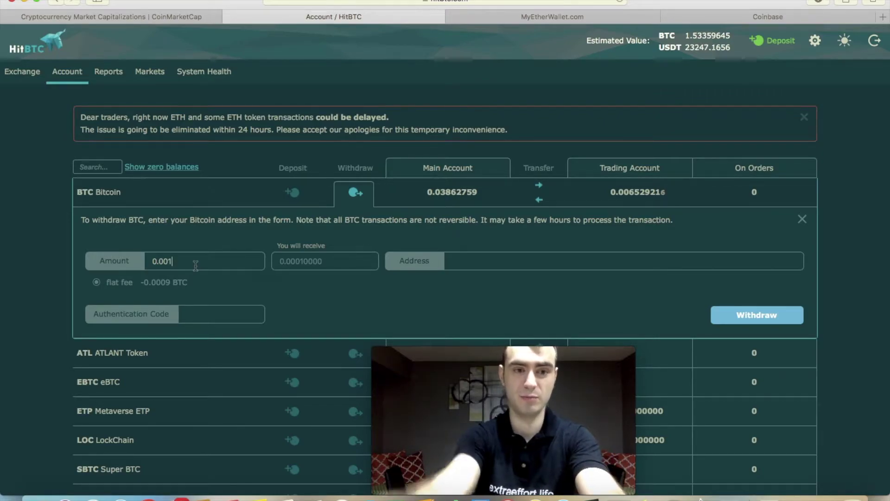
pyautogui.press('BackSpace')
pyautogui.press('BackSpace')
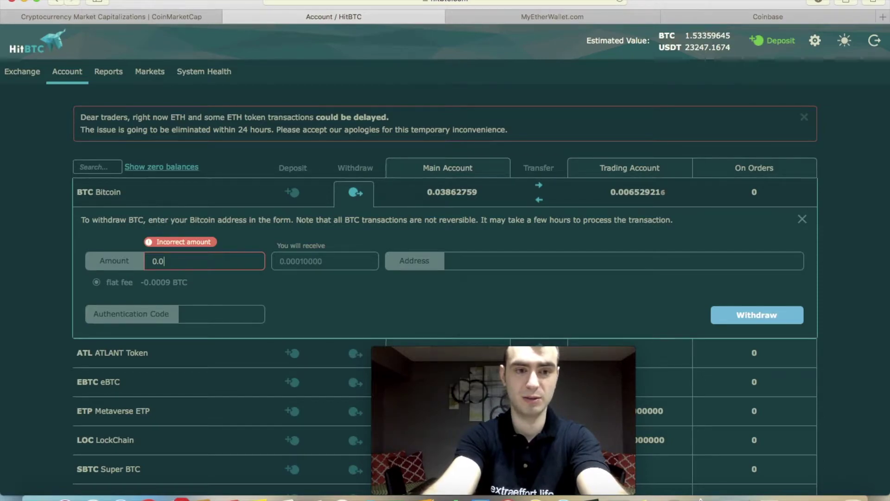
pyautogui.write('1')
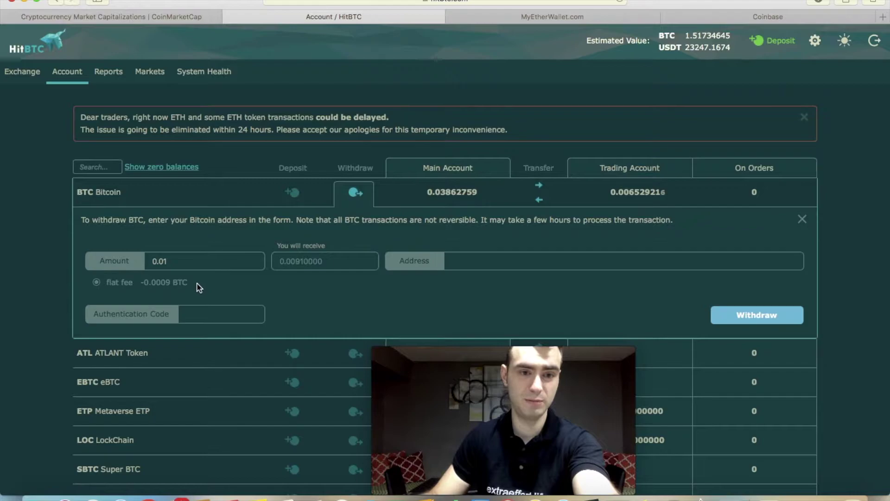
pyautogui.click(174, 265)
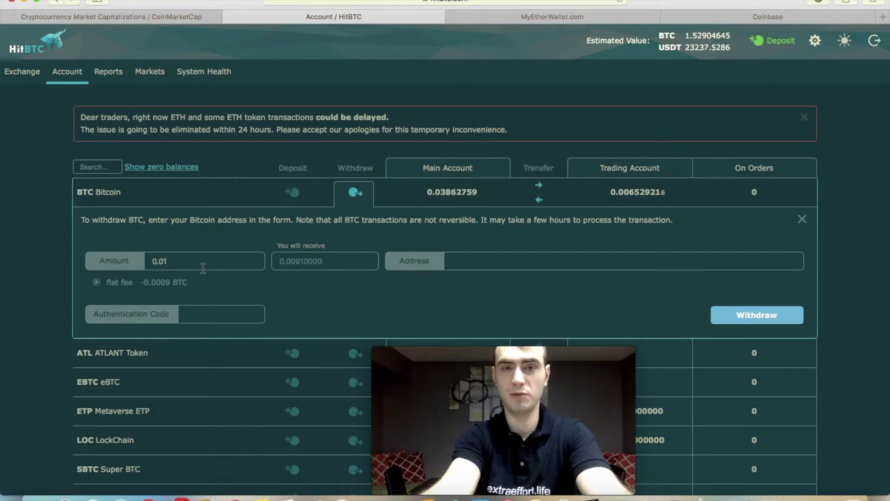
pyautogui.press('BackSpace')
pyautogui.write('01')
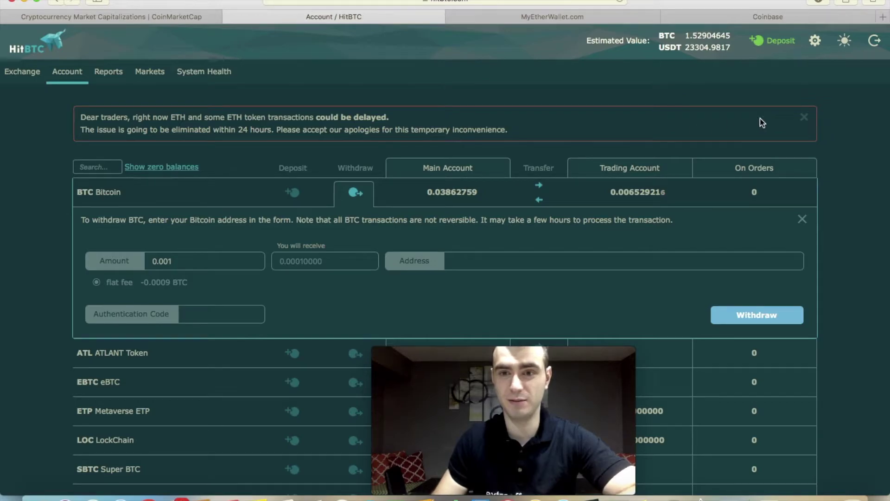
pyautogui.click(741, 21)
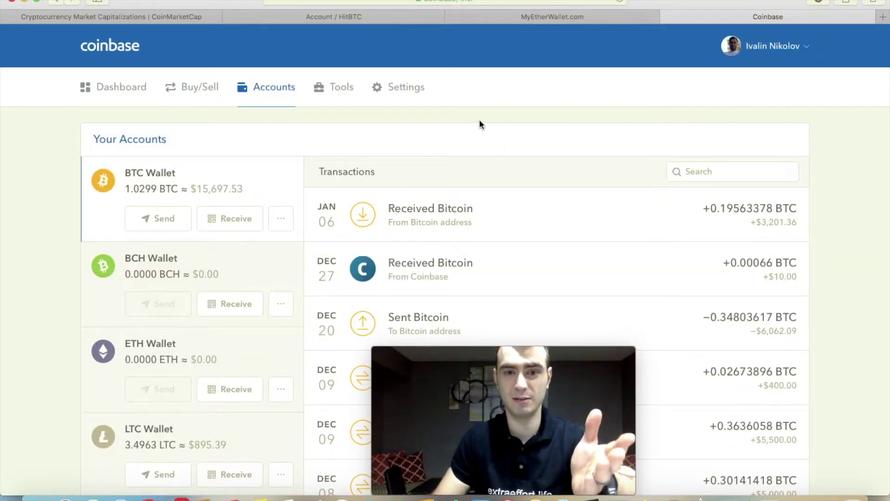
# Step: Reveal and select the Coinbase BTC Wallet's receiving address, then go back to HitBTC
pyautogui.click(251, 221)
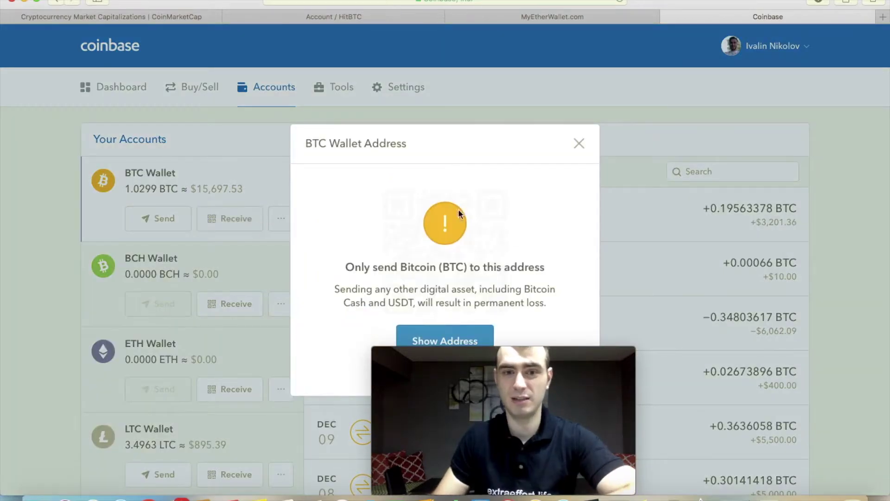
pyautogui.click(471, 340)
pyautogui.click(357, 362)
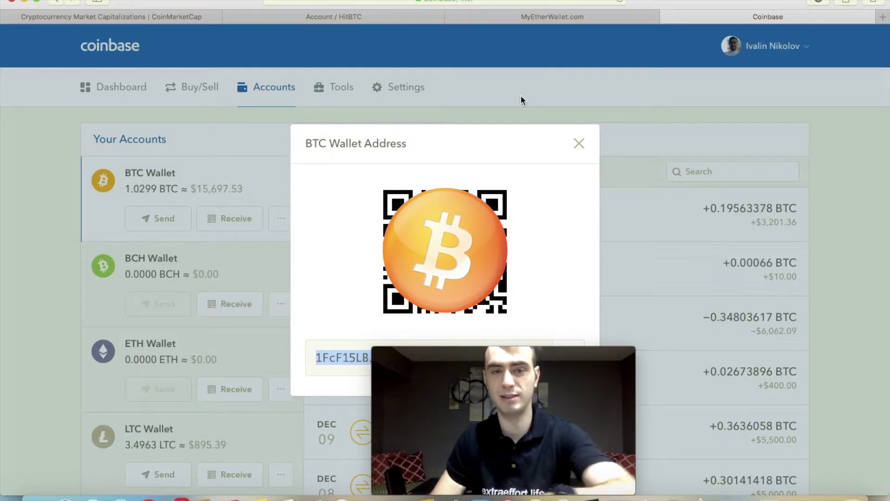
pyautogui.click(328, 20)
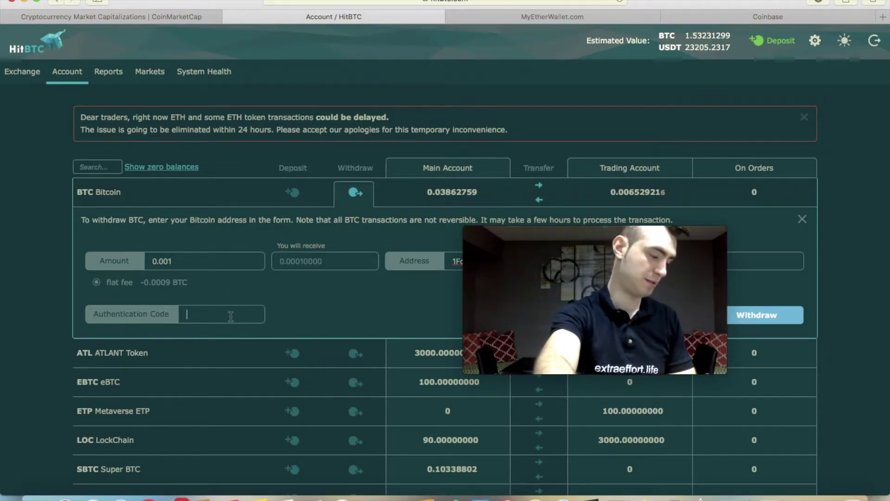
# Step: Enter the two-factor authentication code and submit the 0.001 BTC withdrawal to the Coinbase address
pyautogui.scroll(-1, 230, 316)
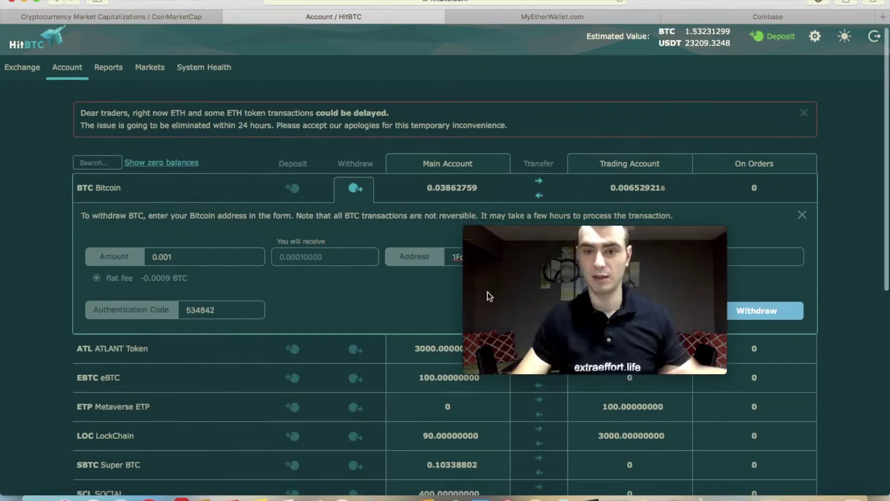
pyautogui.click(759, 310)
# Step: Follow the confirmation link in HitBTC's 'Withdraw verification' email to finalize the withdrawal
pyautogui.moveTo(719, 262)
pyautogui.moveTo(641, 237); pyautogui.dragTo(604, 242)
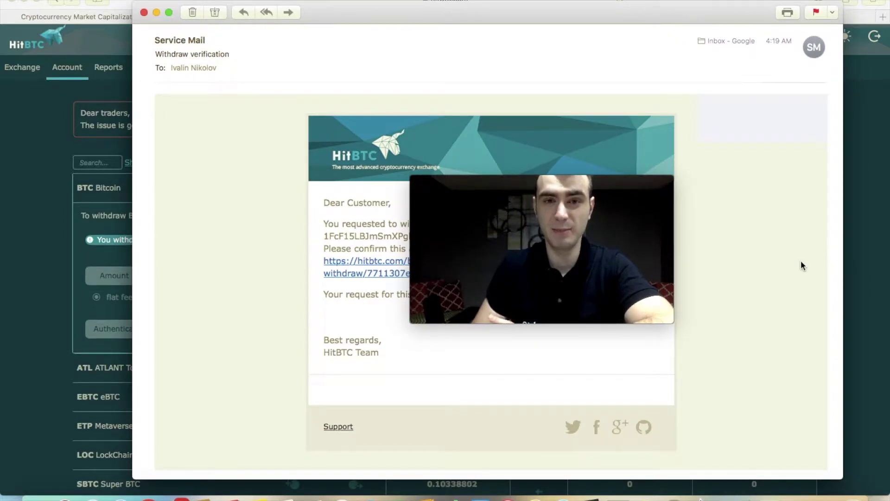
pyautogui.click(382, 273)
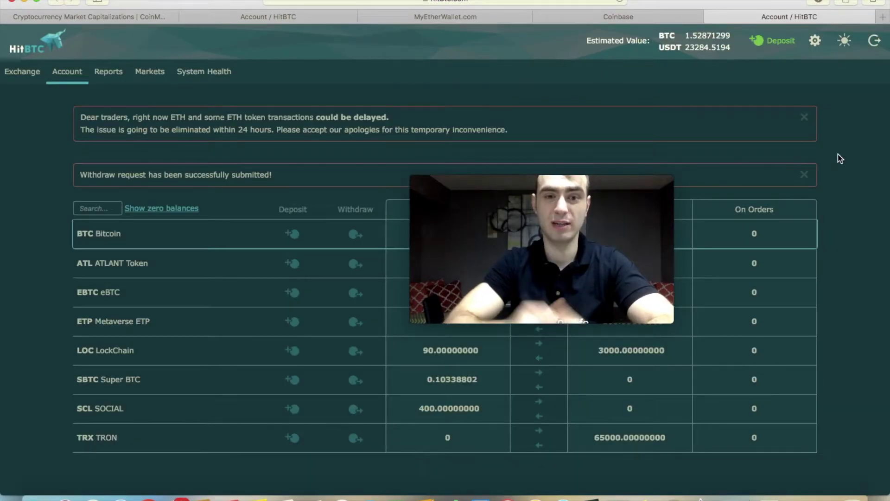
pyautogui.moveTo(579, 181); pyautogui.dragTo(582, 257)
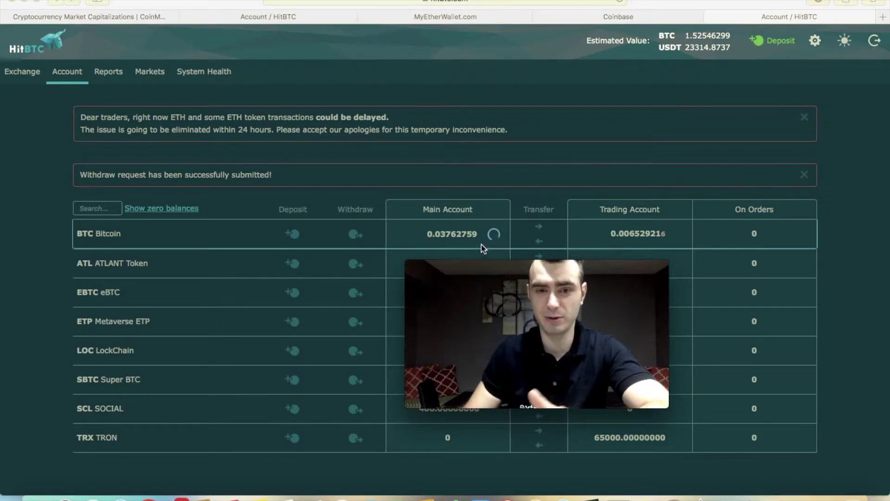
pyautogui.moveTo(417, 278)
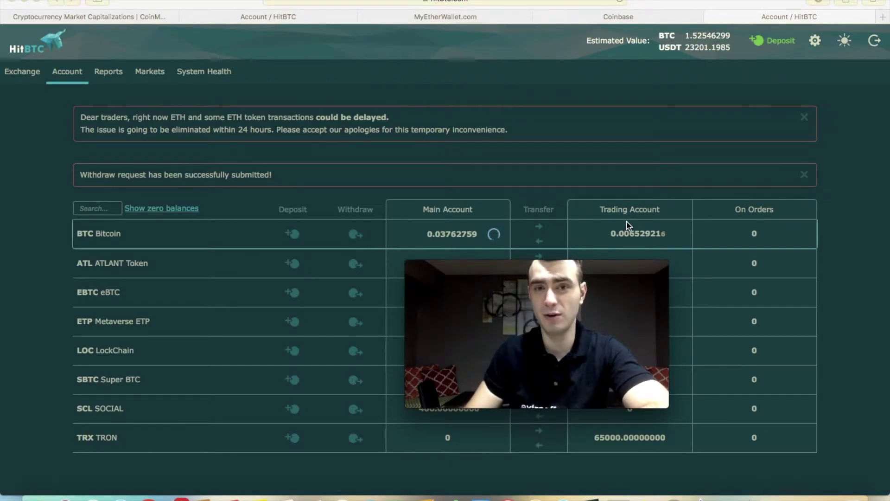
pyautogui.moveTo(537, 273)
pyautogui.moveTo(537, 273); pyautogui.dragTo(526, 377)
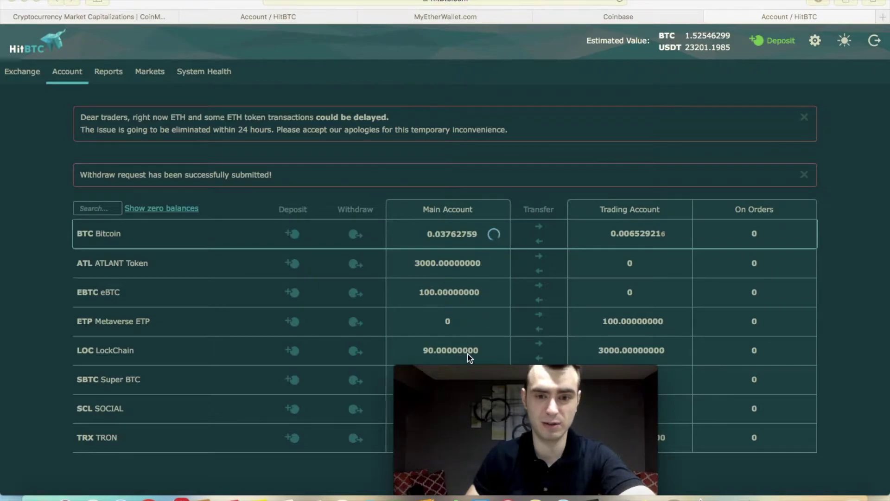
# Step: Open the LockChain (LOC) withdrawal form and place the cursor in its Amount field
pyautogui.click(356, 354)
pyautogui.click(356, 354)
pyautogui.moveTo(498, 378); pyautogui.dragTo(572, 370)
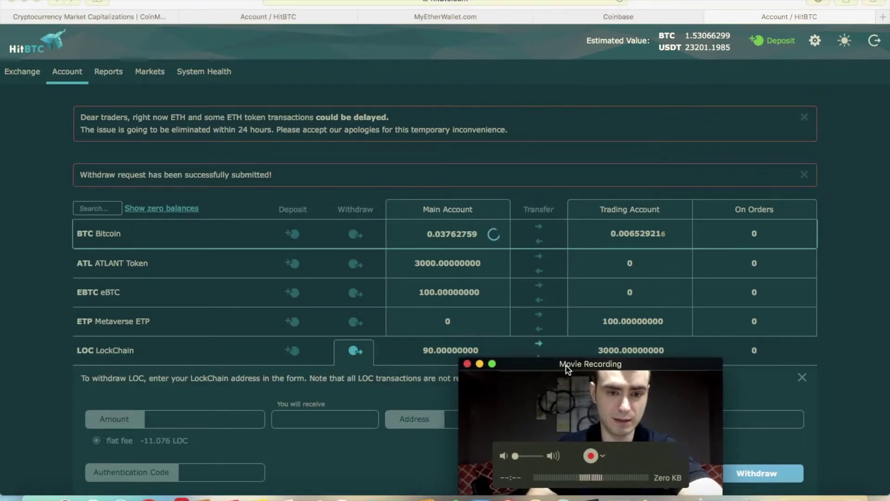
pyautogui.click(204, 418)
pyautogui.click(204, 419)
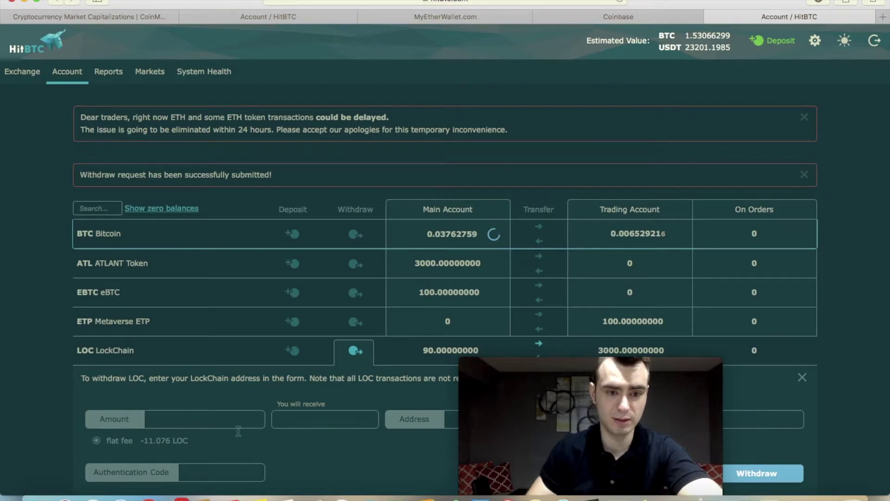
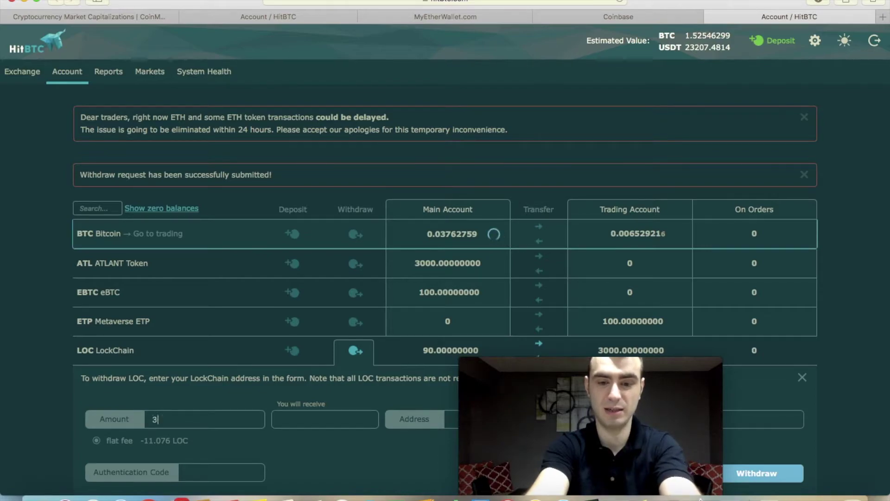
# Step: Enter 30 as the LOC withdrawal amount in the HitBTC form
pyautogui.write('30')
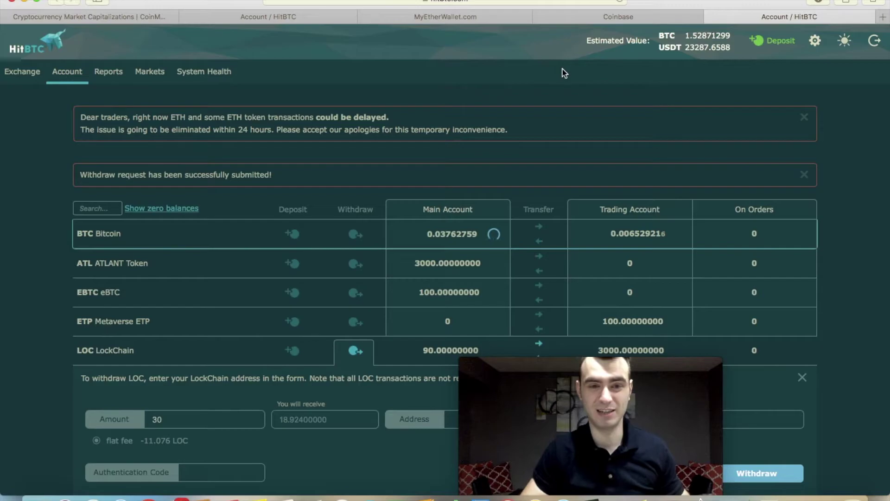
# Step: Search CoinMarketCap for 'loc' to show LockChain at $3.47, then return to HitBTC
pyautogui.click(158, 17)
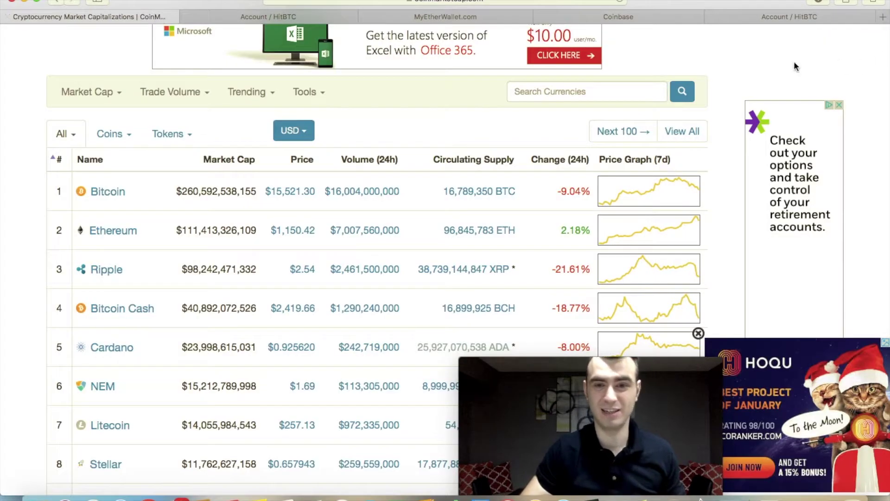
pyautogui.click(569, 92)
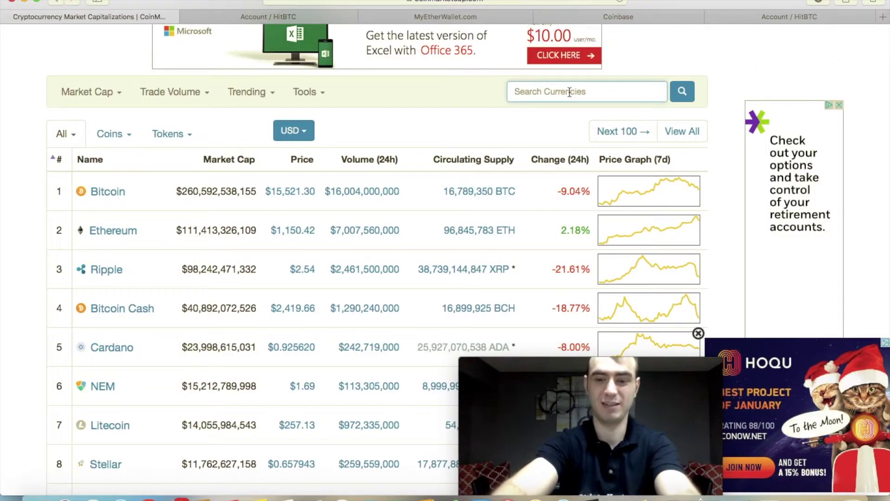
pyautogui.write('loc')
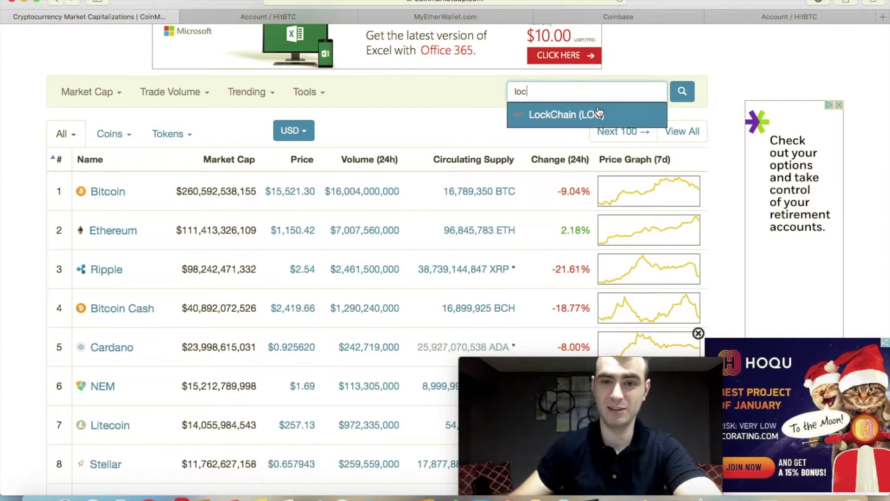
pyautogui.click(605, 111)
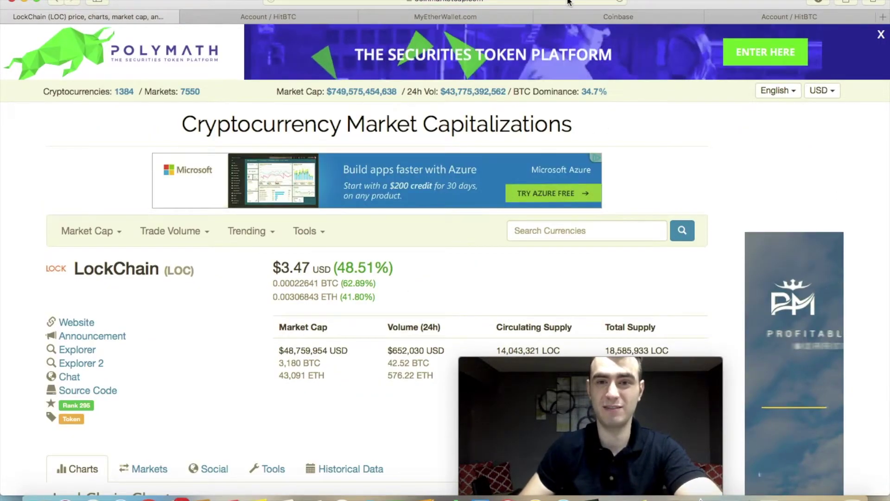
pyautogui.click(291, 16)
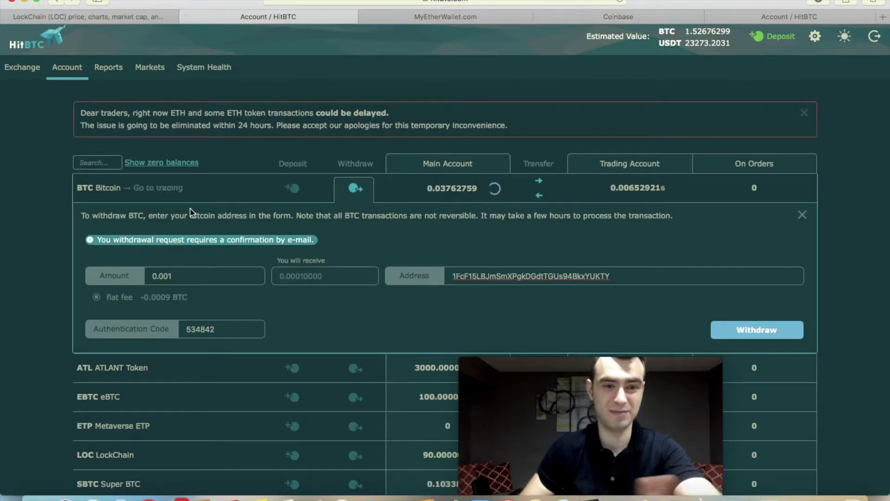
# Step: Open the LockChain withdrawal form and enter 30 LOC, leaving 18.92400000 to receive
pyautogui.scroll(-5, 353, 371)
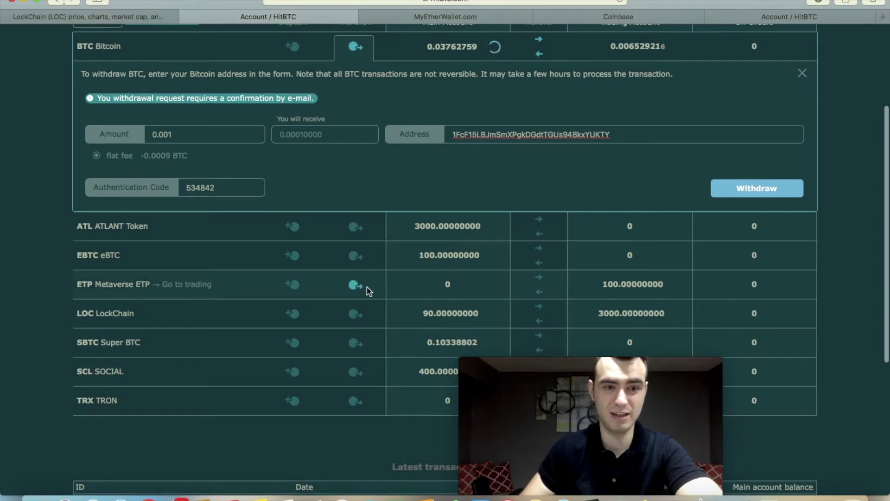
pyautogui.click(356, 315)
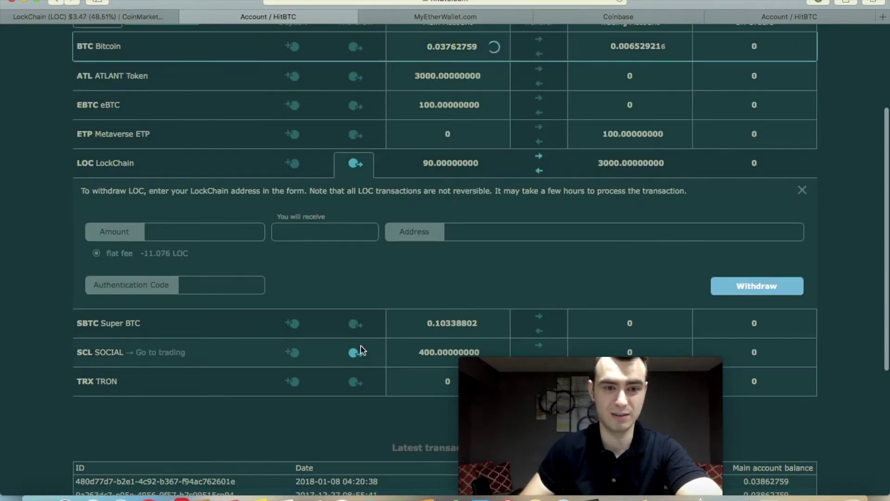
pyautogui.click(190, 234)
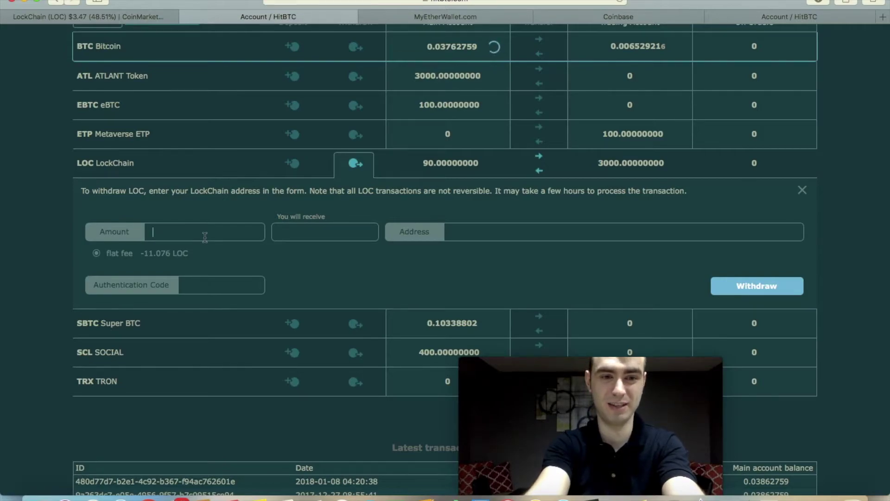
pyautogui.write('0')
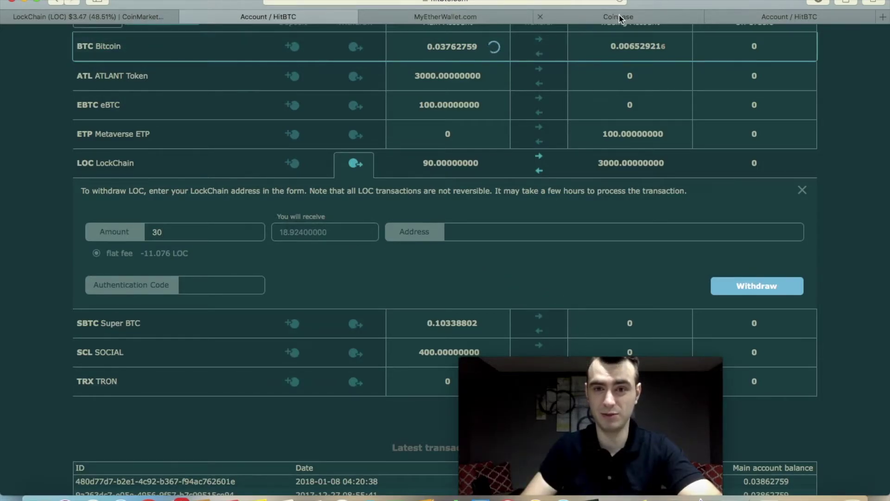
# Step: Check the wallet address on MyEtherWallet, then go back to the HitBTC withdrawal
pyautogui.click(416, 18)
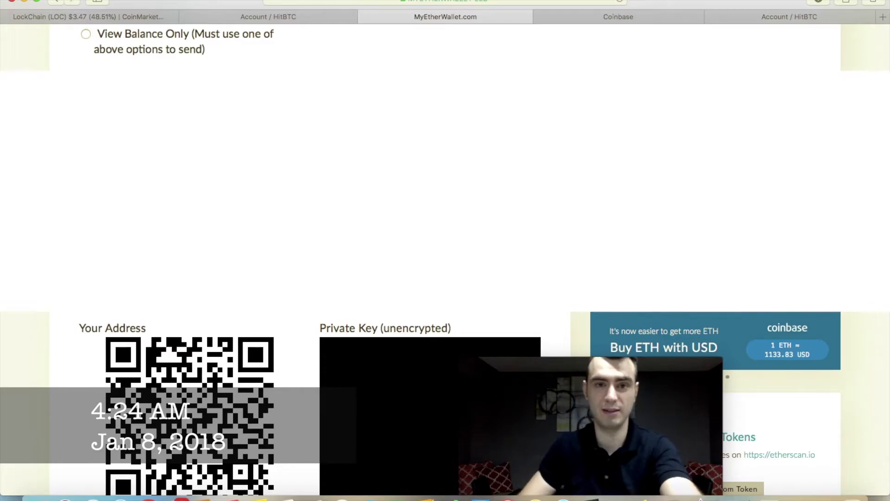
pyautogui.click(247, 17)
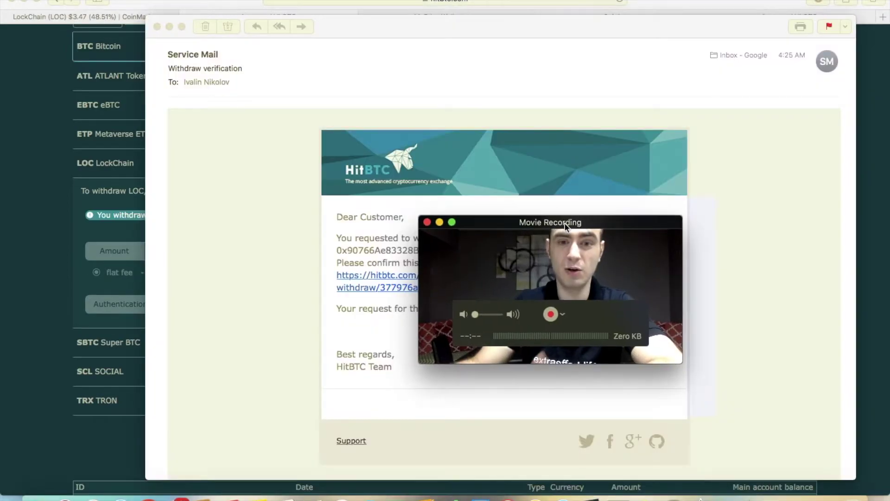
# Step: Follow the confirmation link in the 30 LOC 'Withdraw verification' e-mail
pyautogui.click(395, 288)
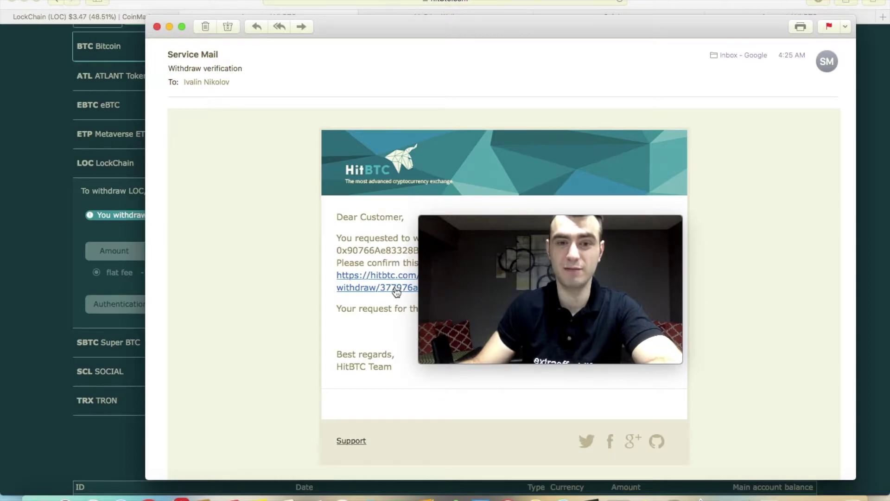
pyautogui.click(396, 290)
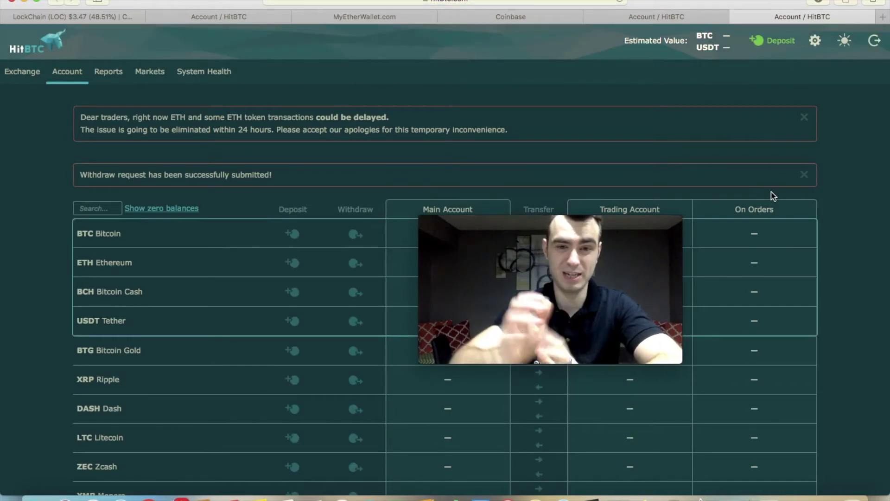
# Step: Scroll the HitBTC balances and open the TRON (TRX) withdrawal form with its monitoring warning
pyautogui.moveTo(466, 222)
pyautogui.moveTo(465, 222); pyautogui.dragTo(575, 268)
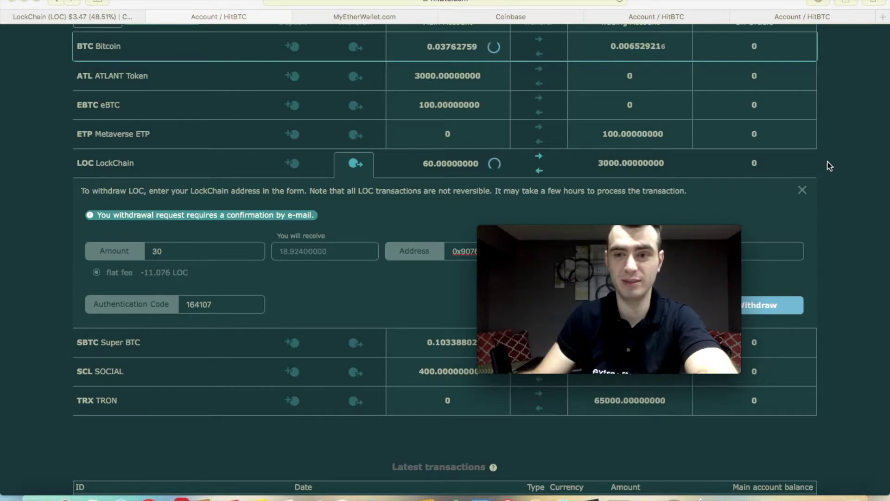
pyautogui.scroll(3, 880, 176)
pyautogui.scroll(-5, 880, 177)
pyautogui.scroll(-1, 80, 71)
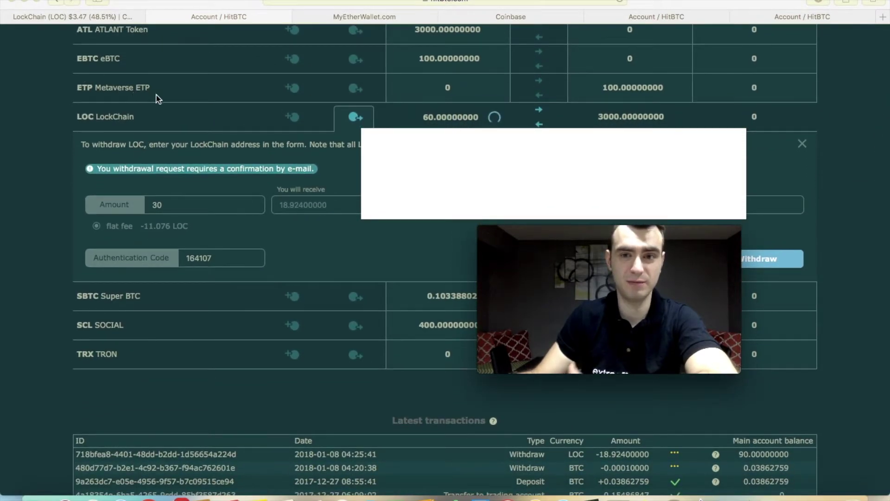
pyautogui.click(357, 361)
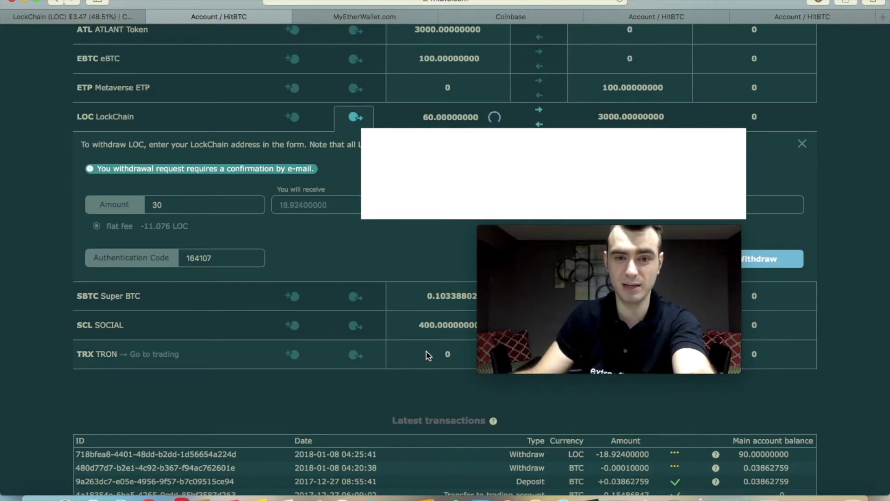
pyautogui.scroll(3, 422, 366)
pyautogui.scroll(-3, 429, 353)
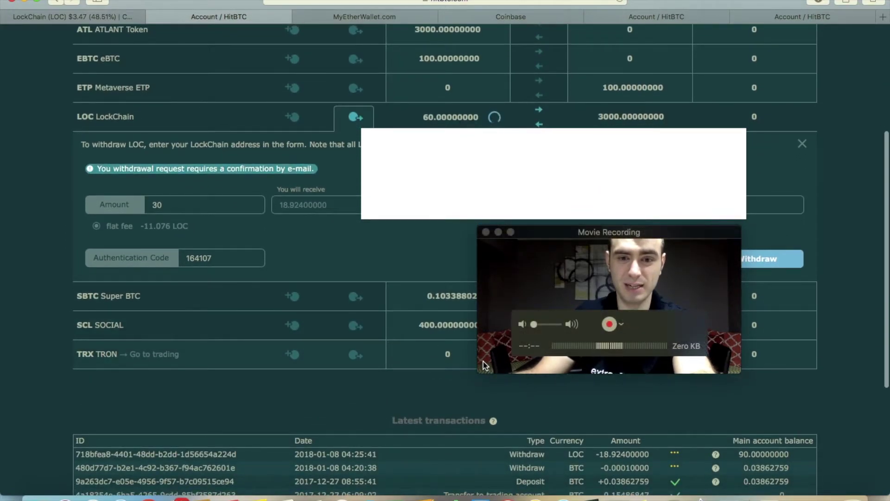
pyautogui.click(356, 355)
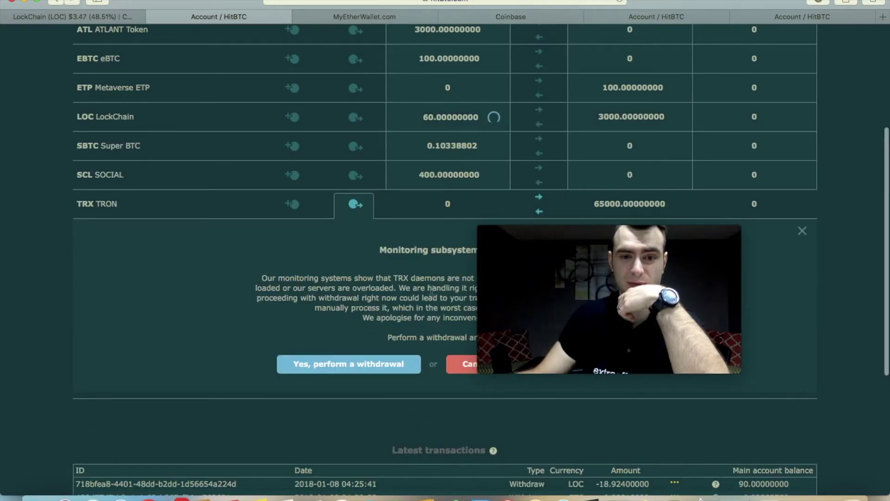
# Step: Open the SOCIAL (SCL) withdrawal form with its 2.6 SCL fee, then go to the LockChain page
pyautogui.click(355, 176)
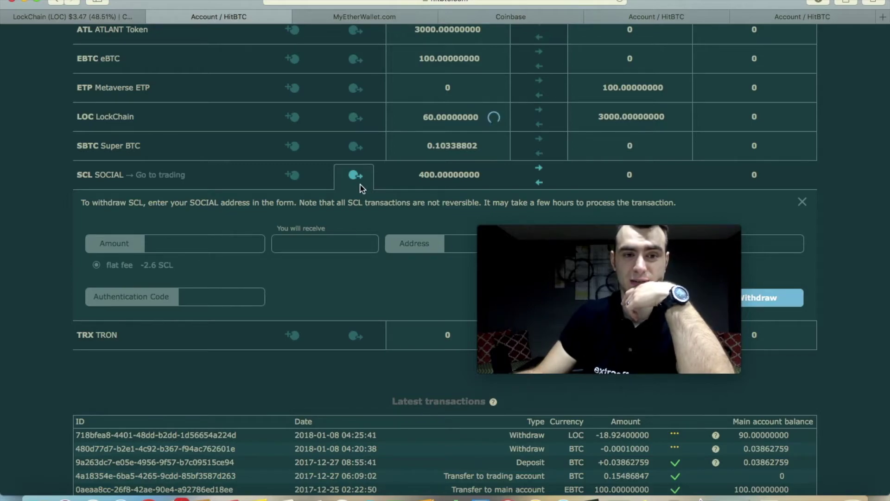
pyautogui.scroll(2, 518, 189)
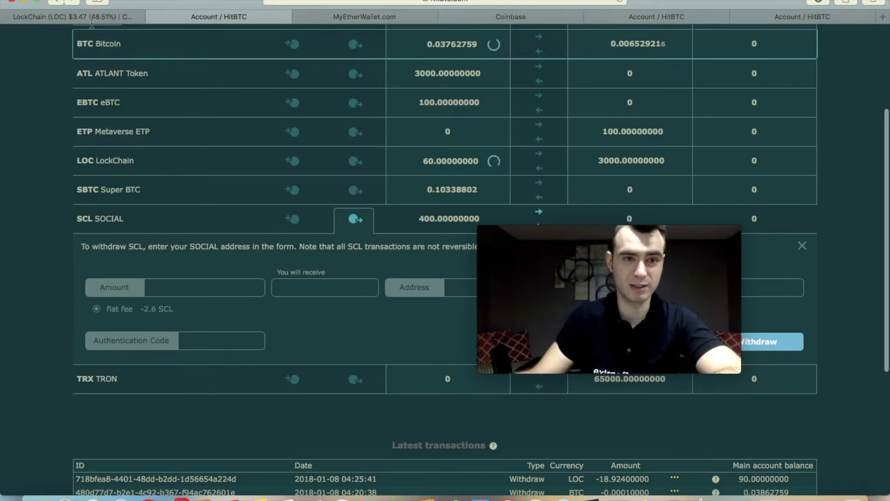
pyautogui.click(78, 16)
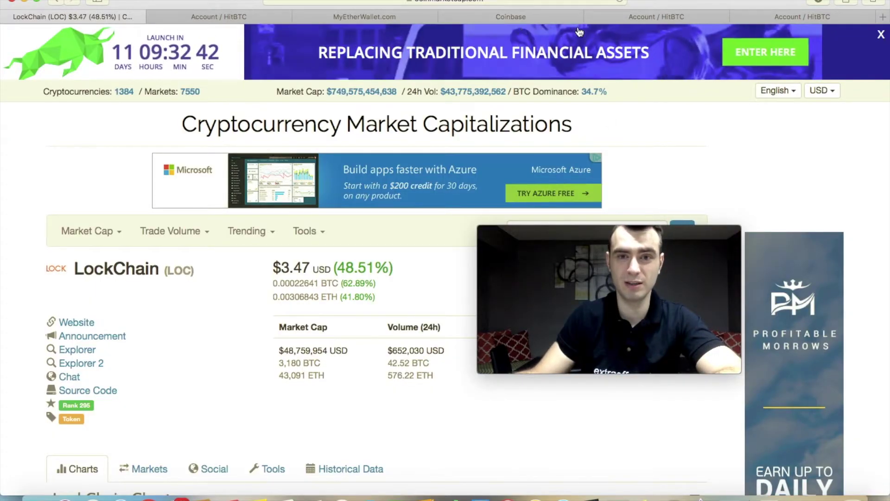
# Step: Search CoinMarketCap for 'scl', open the Social (SCL) page, and return to the HitBTC SCL form
pyautogui.click(241, 18)
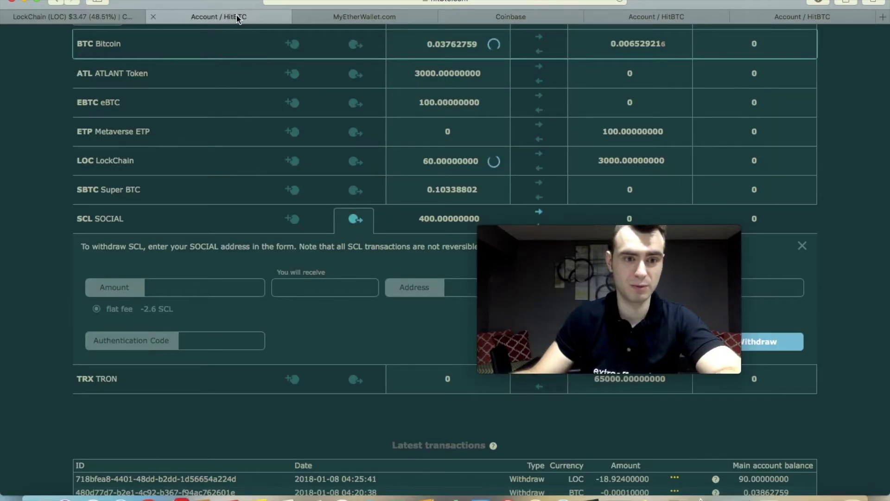
pyautogui.click(104, 14)
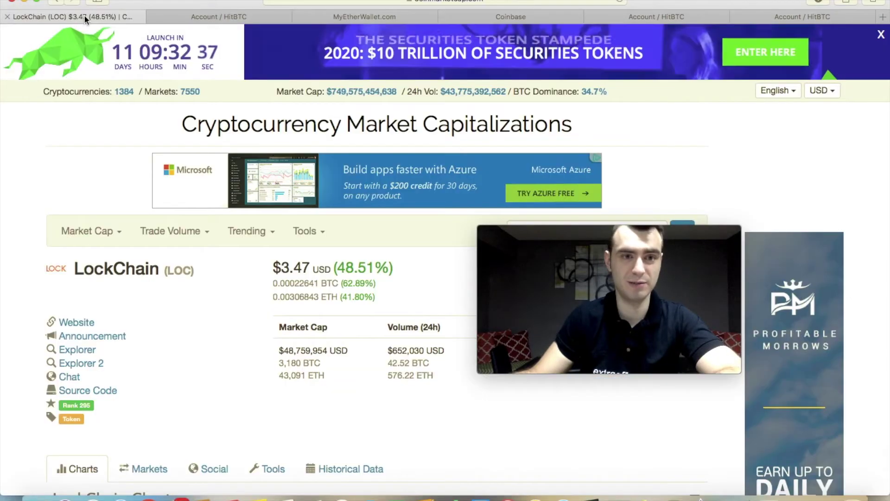
pyautogui.scroll(-1, 704, 212)
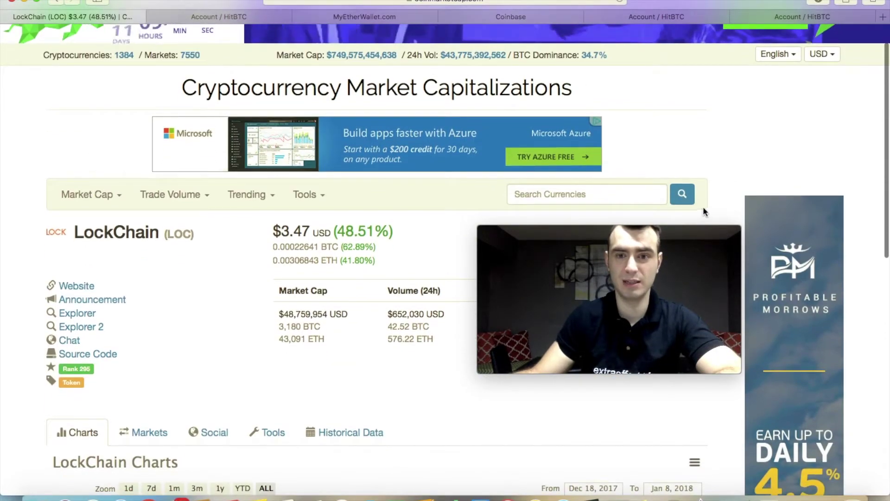
pyautogui.click(632, 195)
pyautogui.write('scl')
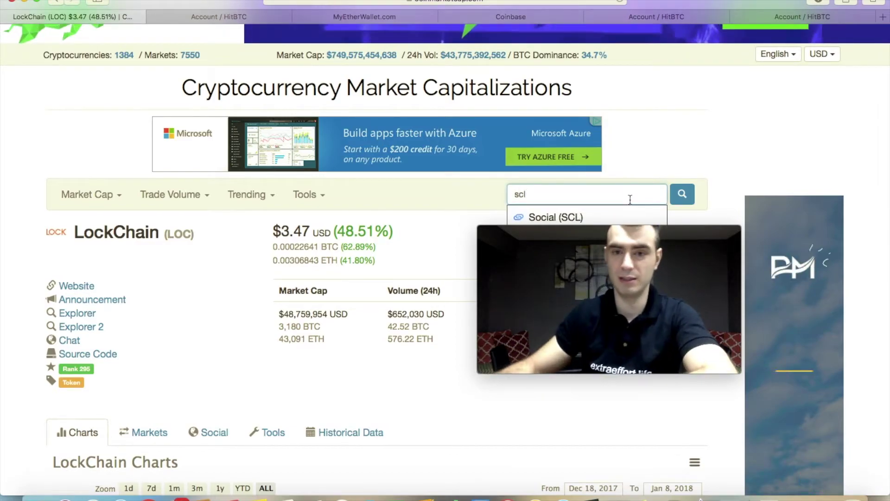
pyautogui.click(588, 217)
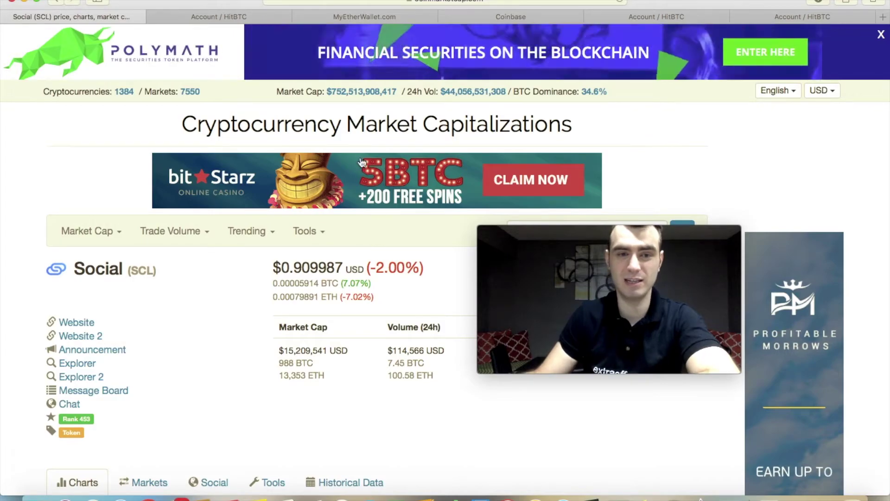
pyautogui.click(232, 15)
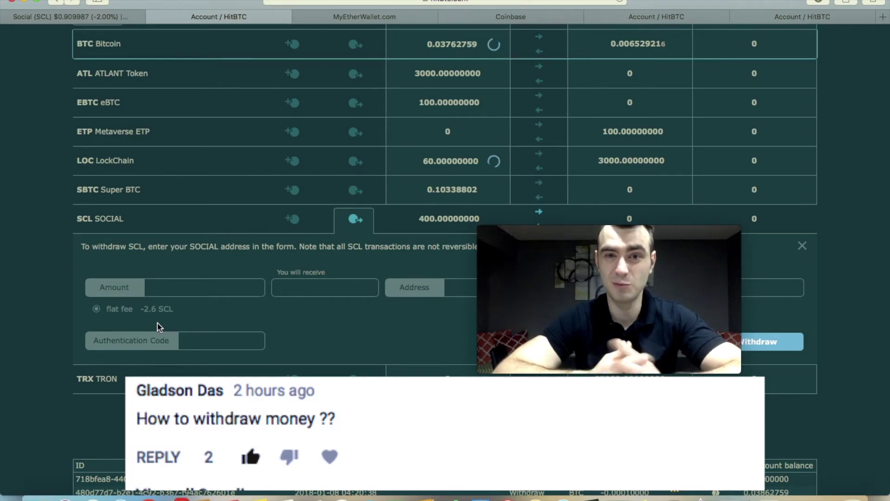
pyautogui.scroll(5, 825, 248)
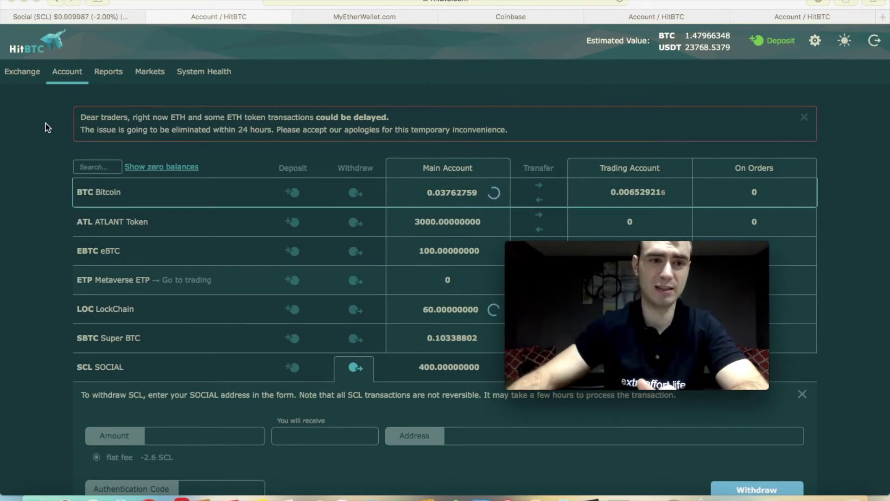
# Step: Open HitBTC's Exchange view and scroll through the ETH/BTC chart and trading panels
pyautogui.click(14, 75)
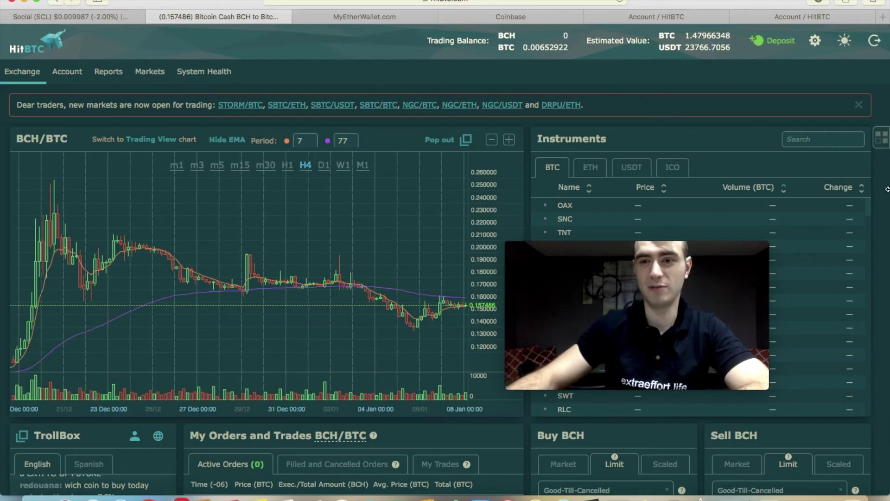
pyautogui.scroll(-5, 884, 193)
pyautogui.scroll(-15, 882, 193)
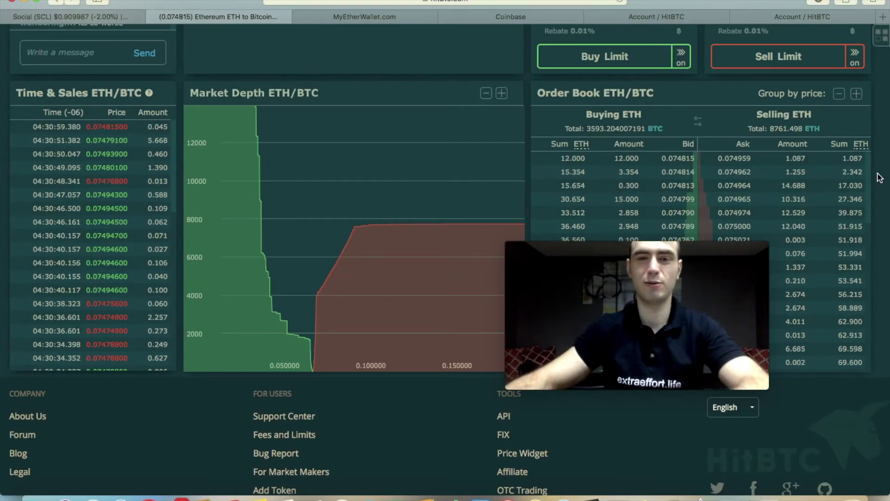
pyautogui.scroll(15, 880, 178)
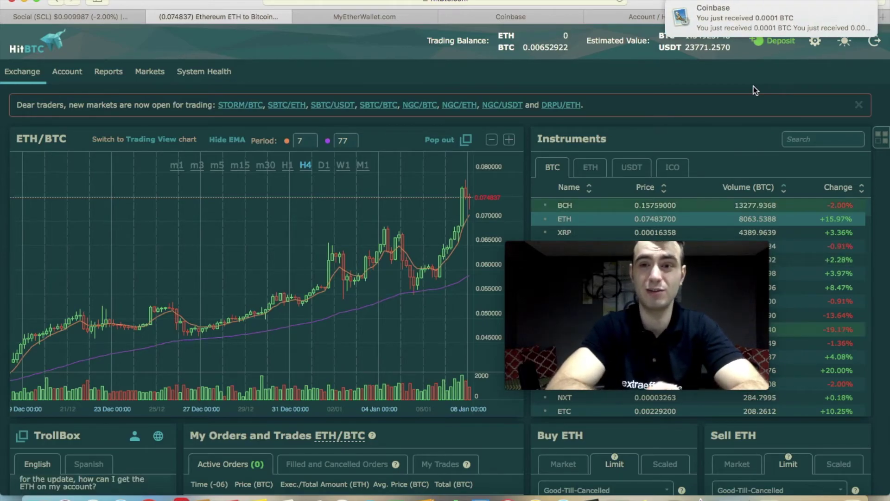
pyautogui.moveTo(794, 26)
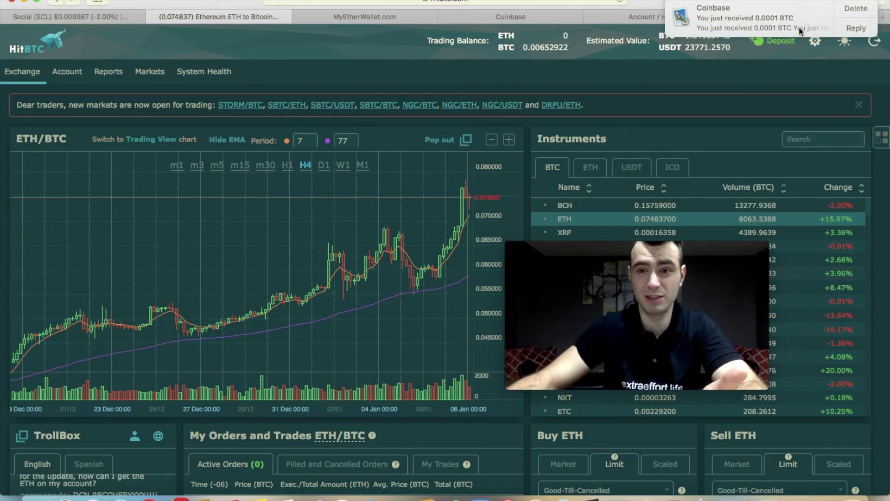